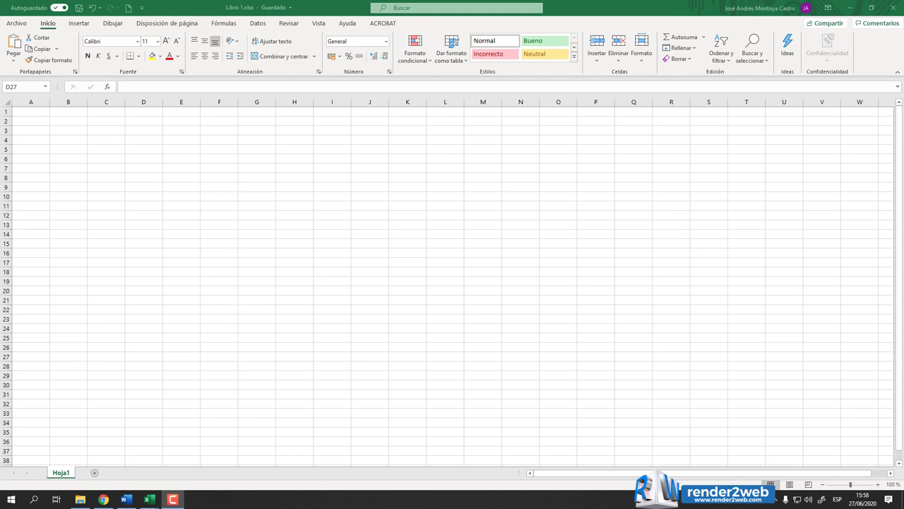
# Glance at the File start page, then move through Insertar to the Dibujar pen tools
pyautogui.click(16, 24)
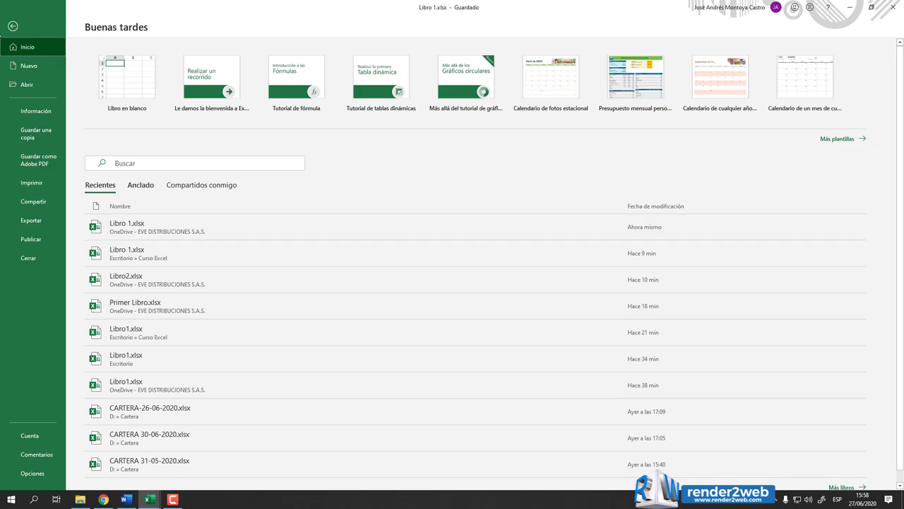
pyautogui.click(13, 28)
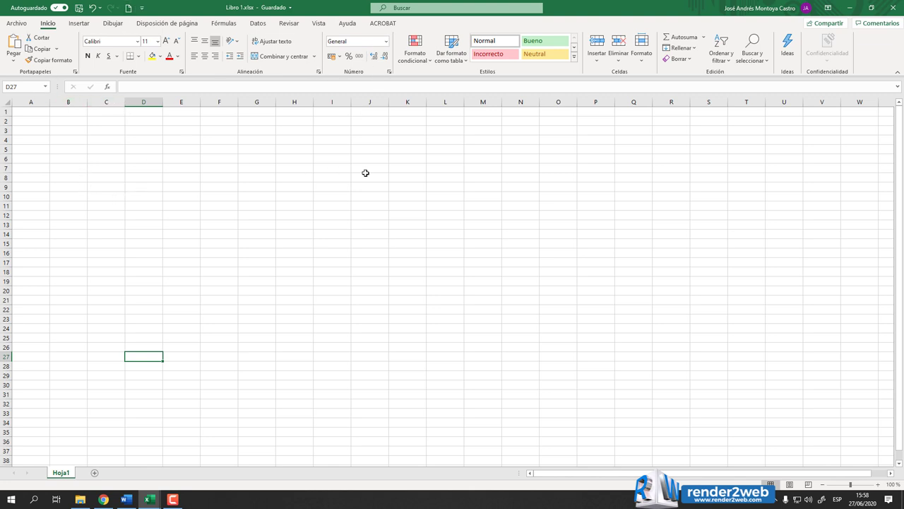
pyautogui.click(82, 27)
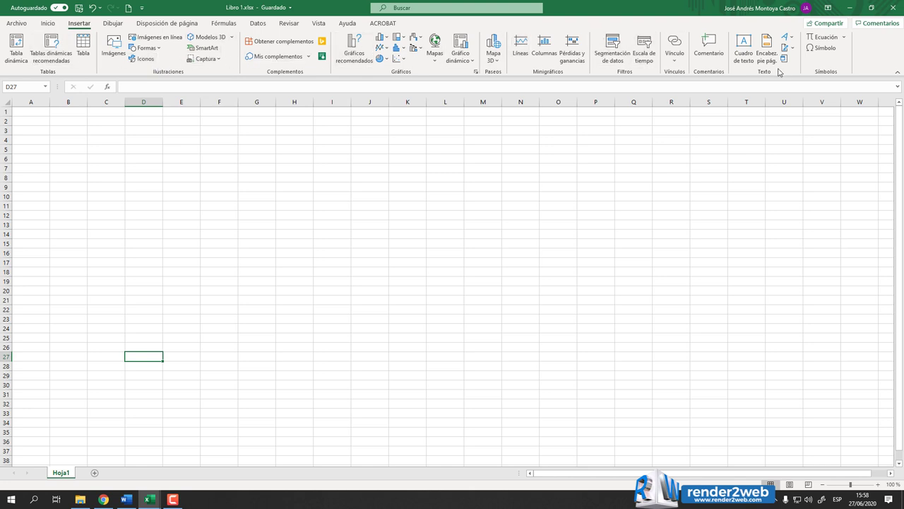
pyautogui.click(114, 24)
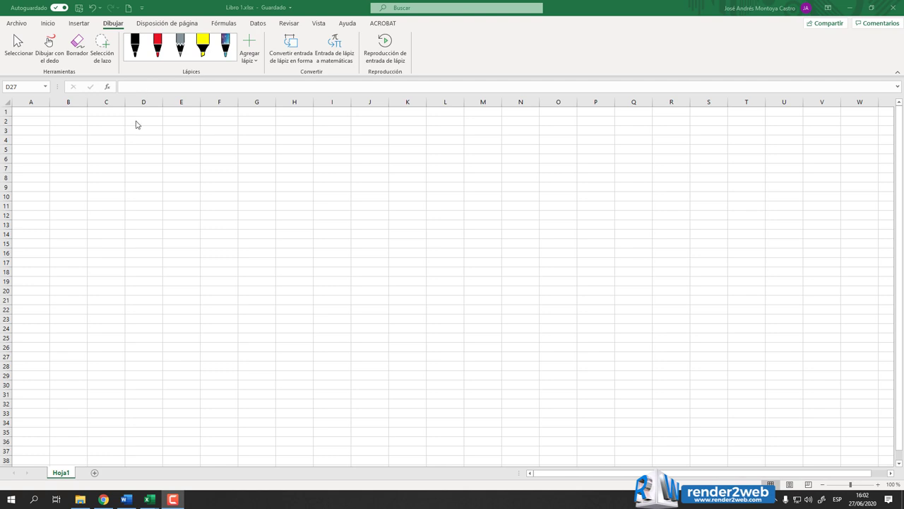
# Step from Disposición de página to the Fórmulas tab's function library and auditing groups
pyautogui.click(194, 27)
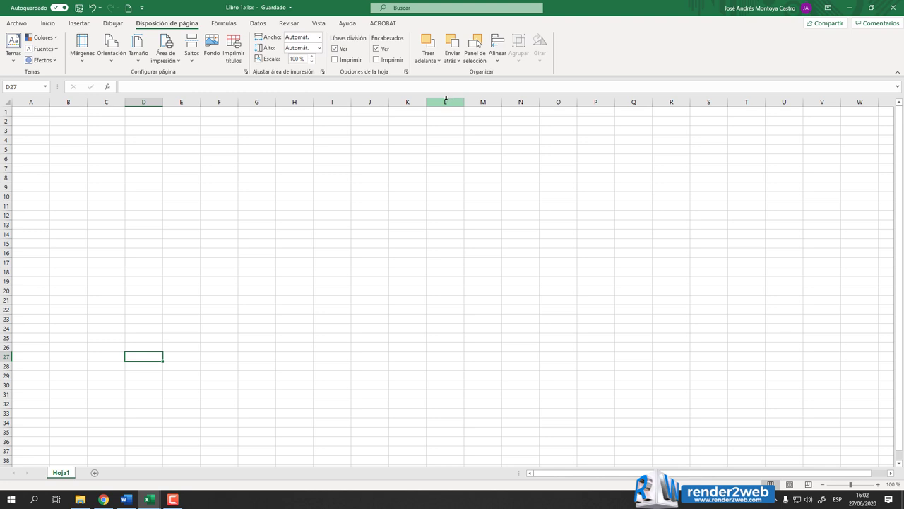
pyautogui.click(229, 25)
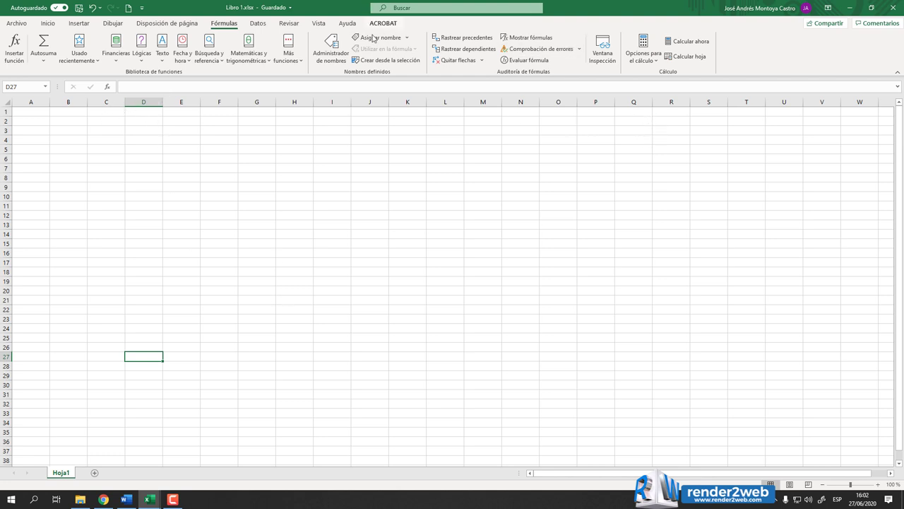
# Pass through Datos to reach the Revisar tab's spelling, comments and protection commands
pyautogui.click(260, 25)
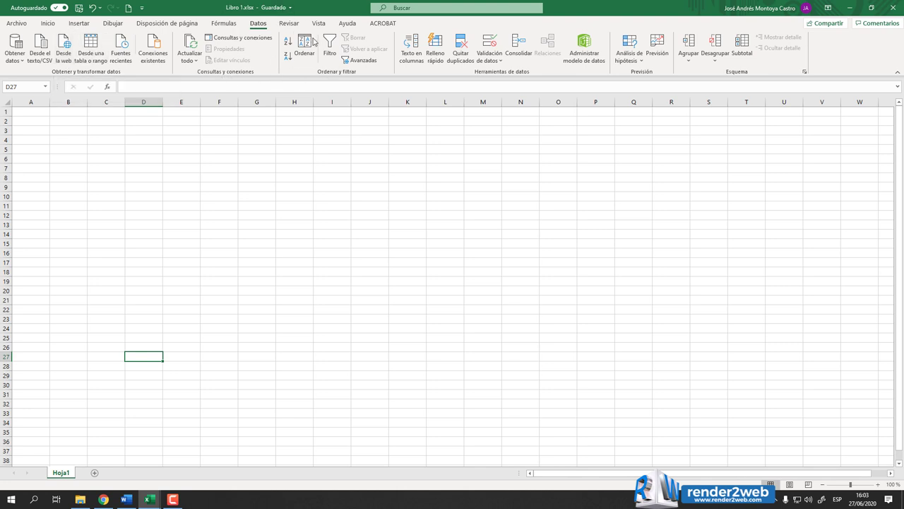
pyautogui.click(297, 26)
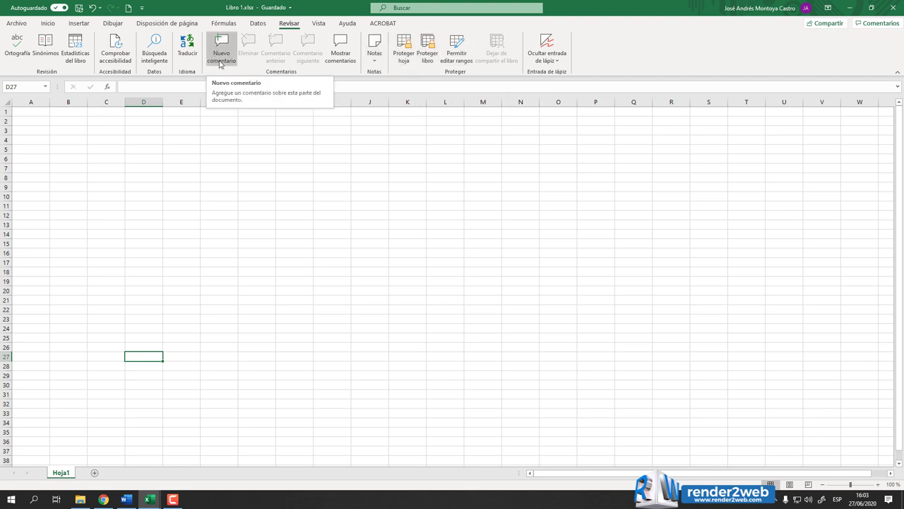
# On the Vista tab, preview page breaks, then switch the sheet back to Normal view
pyautogui.click(320, 23)
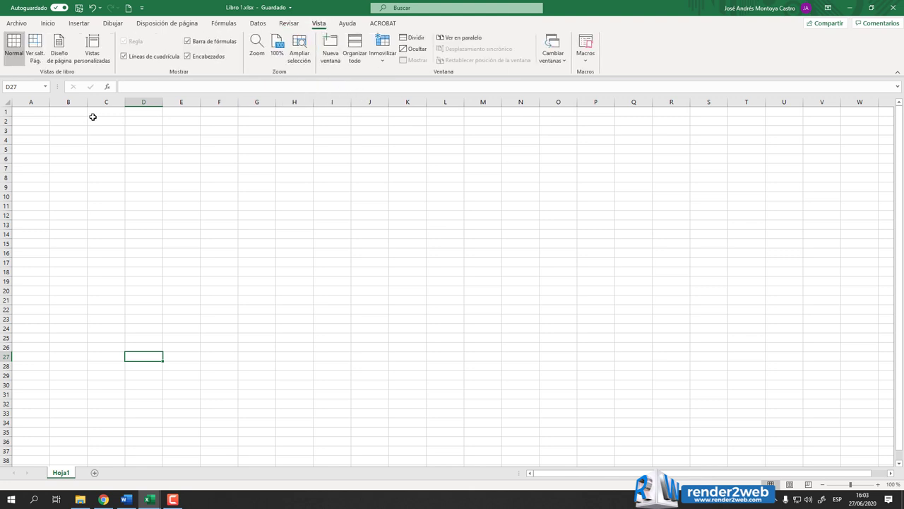
pyautogui.click(35, 57)
pyautogui.click(20, 57)
# Select cells L5 and I6, then bring up the Archivo start page
pyautogui.click(452, 150)
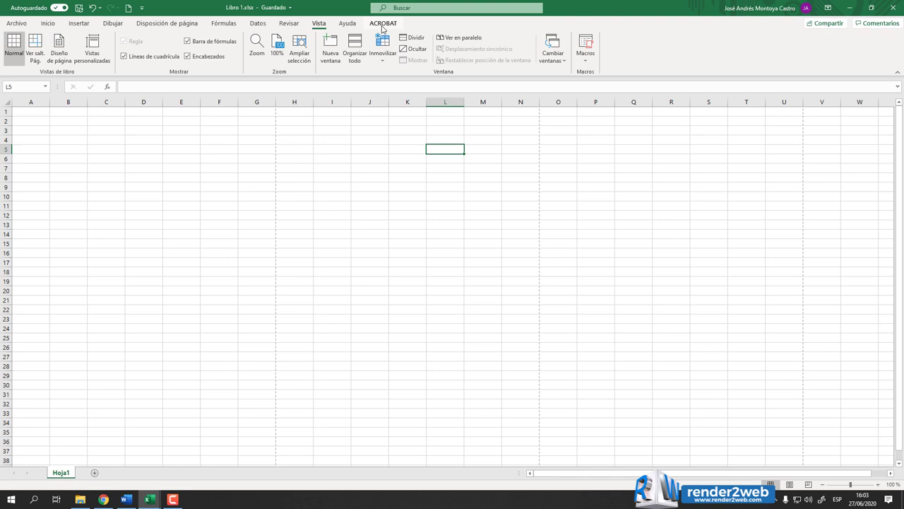
pyautogui.click(334, 161)
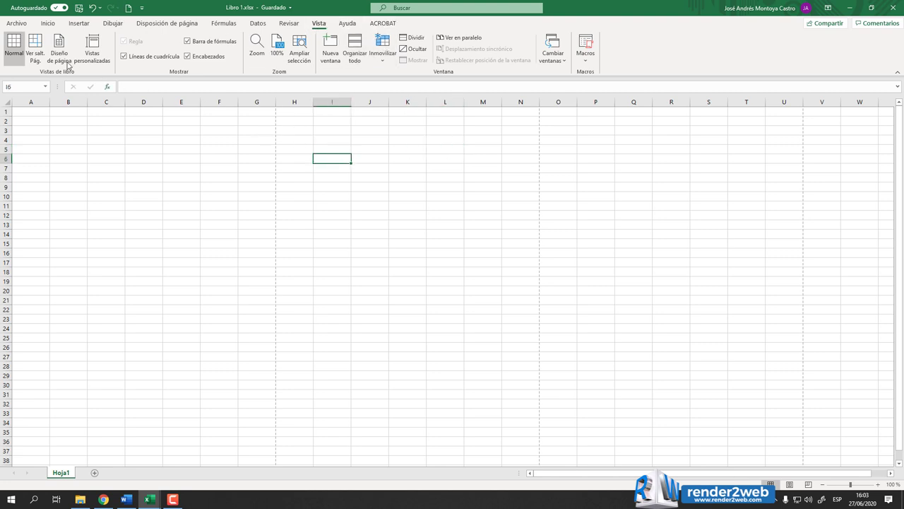
pyautogui.click(17, 23)
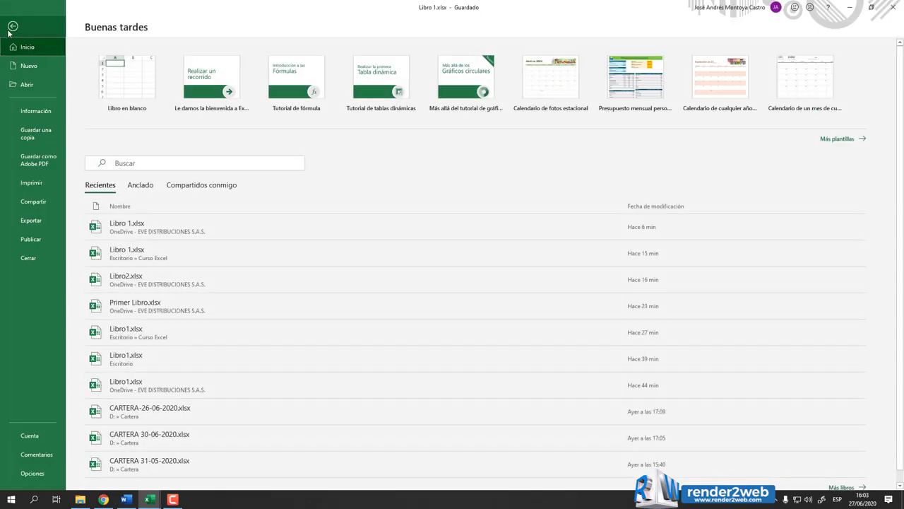
# In Excel Options' ribbon customization, uncheck Ayuda and ACROBAT and confirm with Aceptar
pyautogui.click(31, 474)
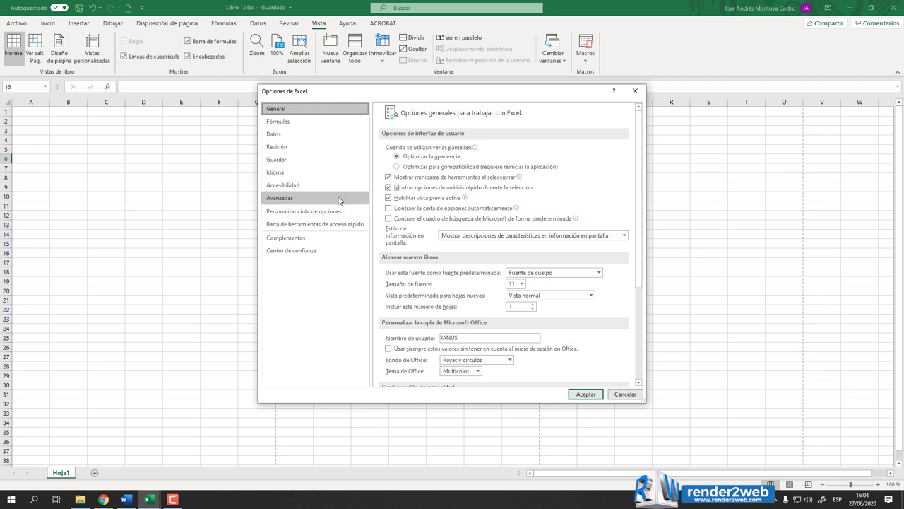
pyautogui.click(345, 212)
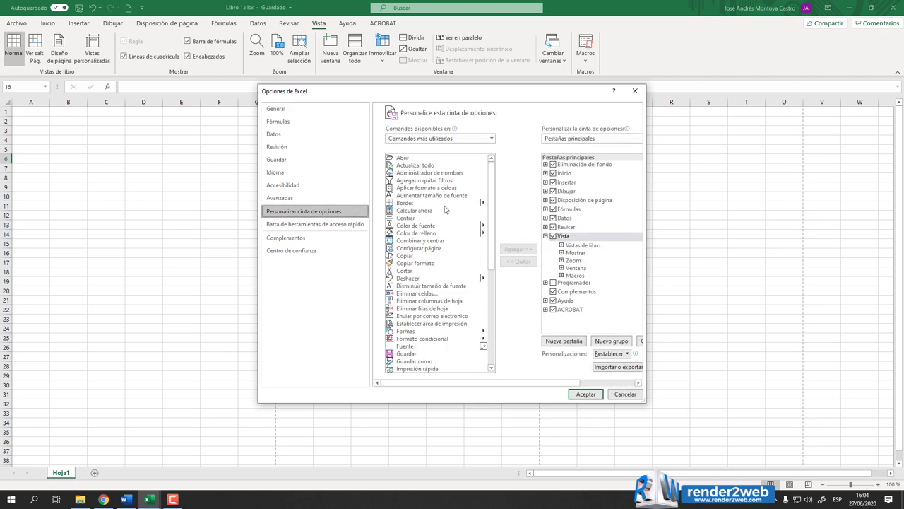
pyautogui.click(555, 301)
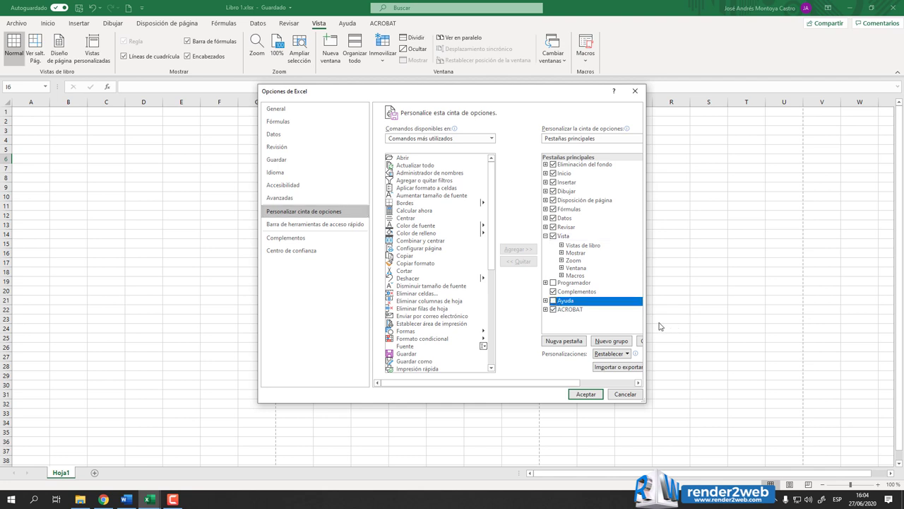
pyautogui.click(554, 313)
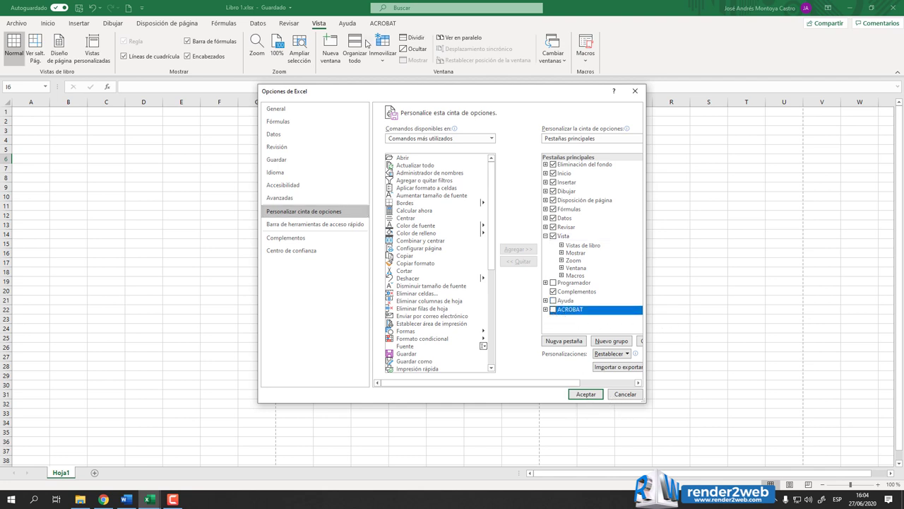
pyautogui.click(587, 394)
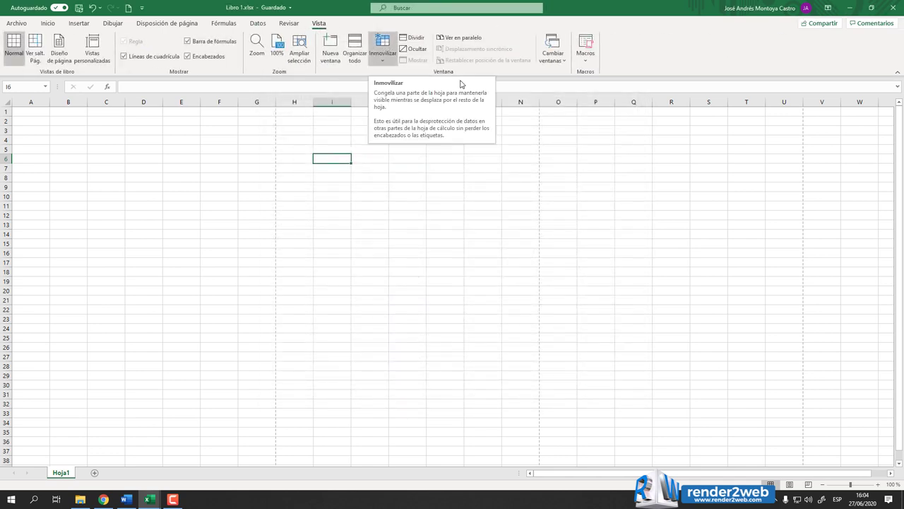
# Select cells M9 and E4, then return to the Inicio tab's formatting commands
pyautogui.click(484, 186)
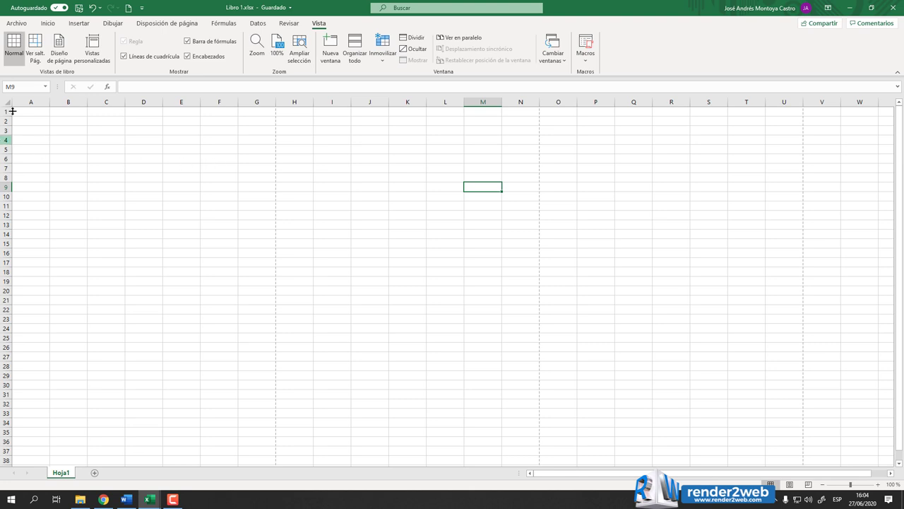
pyautogui.click(164, 140)
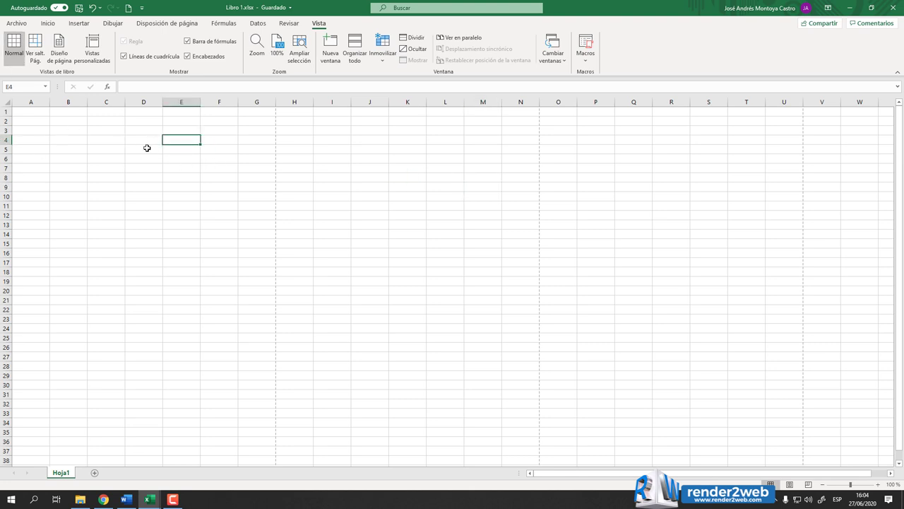
pyautogui.click(48, 24)
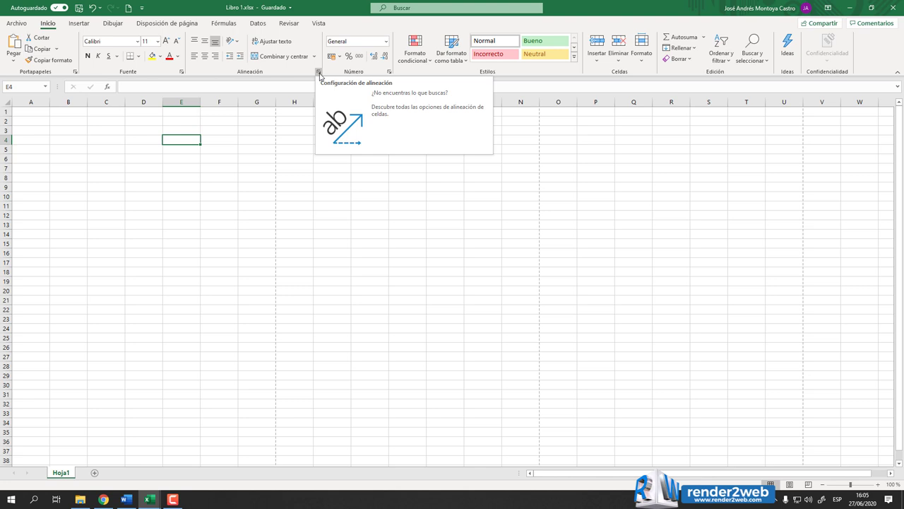
pyautogui.click(182, 72)
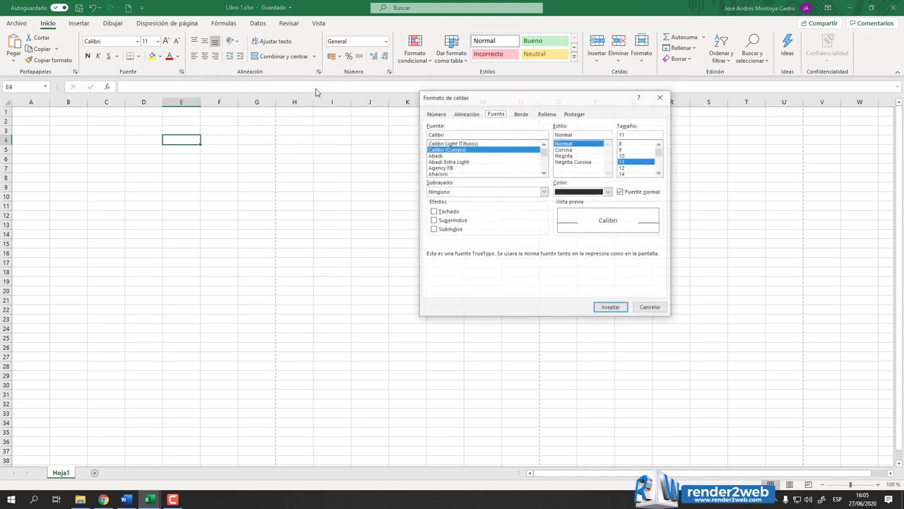
pyautogui.click(662, 97)
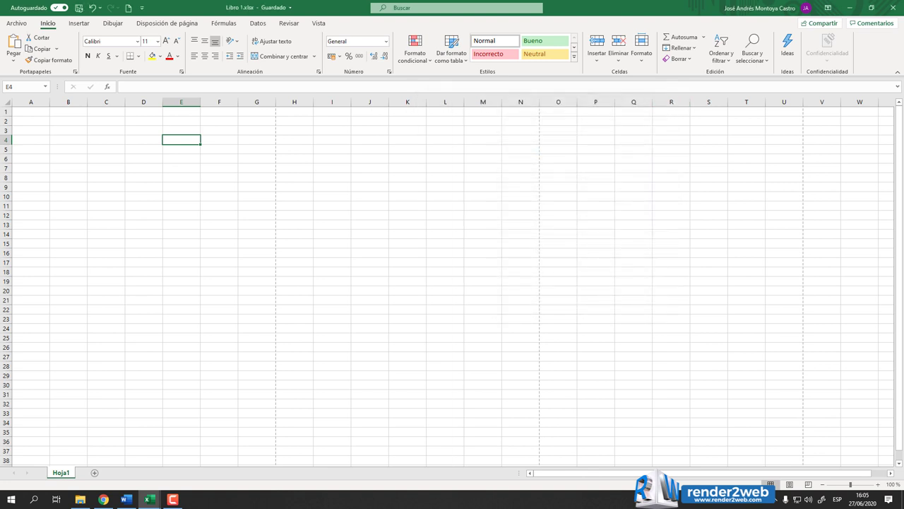
pyautogui.hotkey('ctrl', 'shift', 'f')
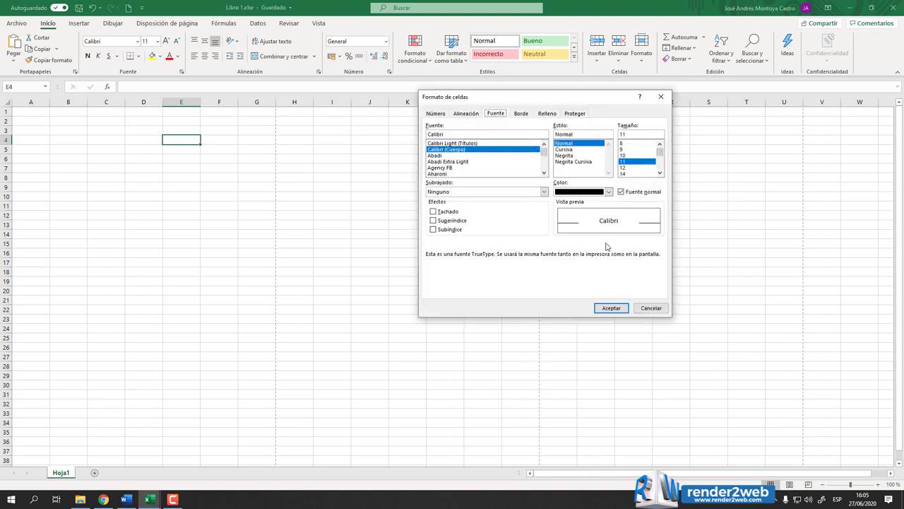
pyautogui.click(661, 97)
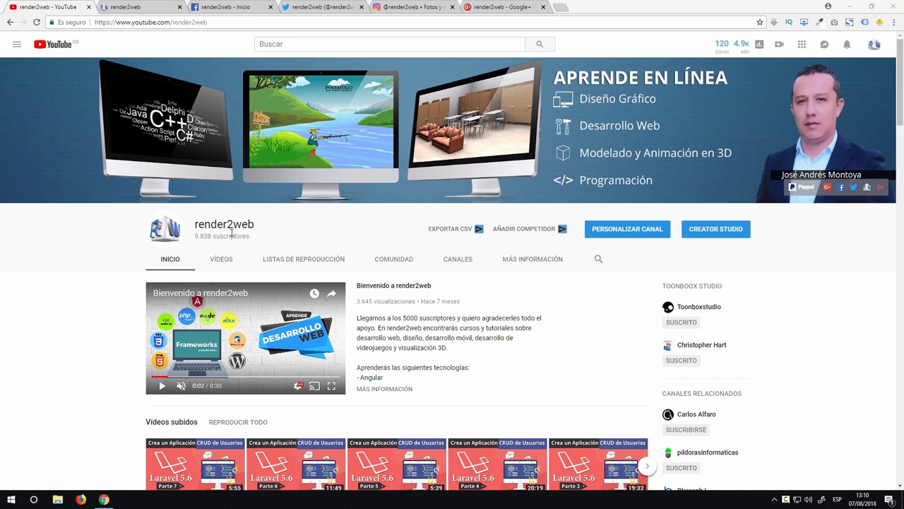
# Cycle through the render2web website, Facebook, Twitter and Instagram tabs, ending on Google+
pyautogui.click(131, 7)
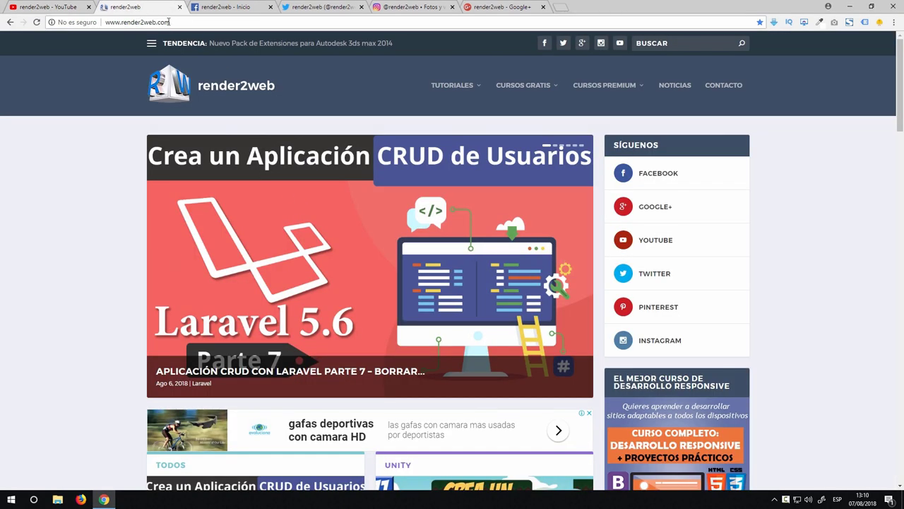
pyautogui.click(224, 9)
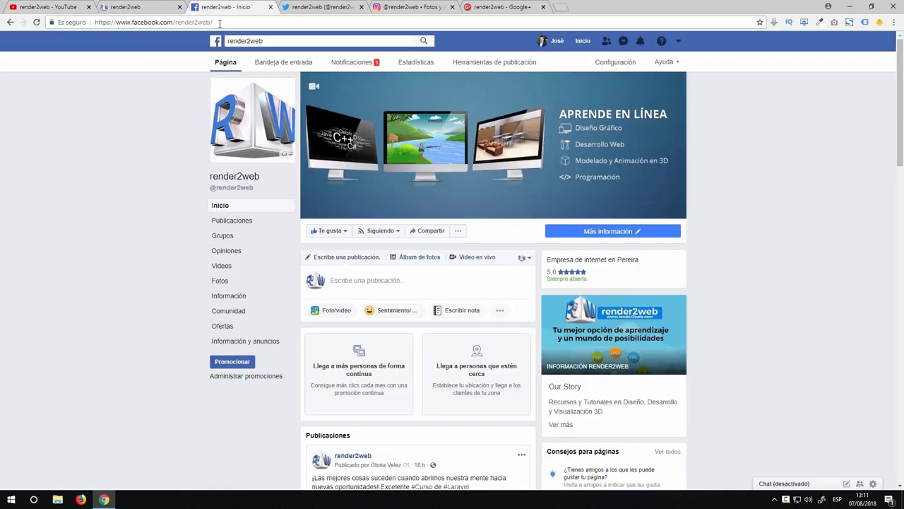
pyautogui.click(314, 7)
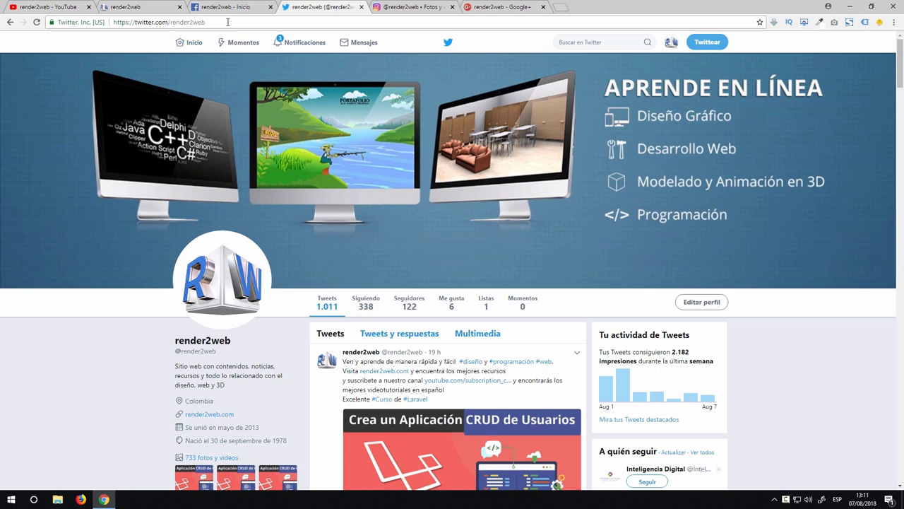
pyautogui.click(411, 7)
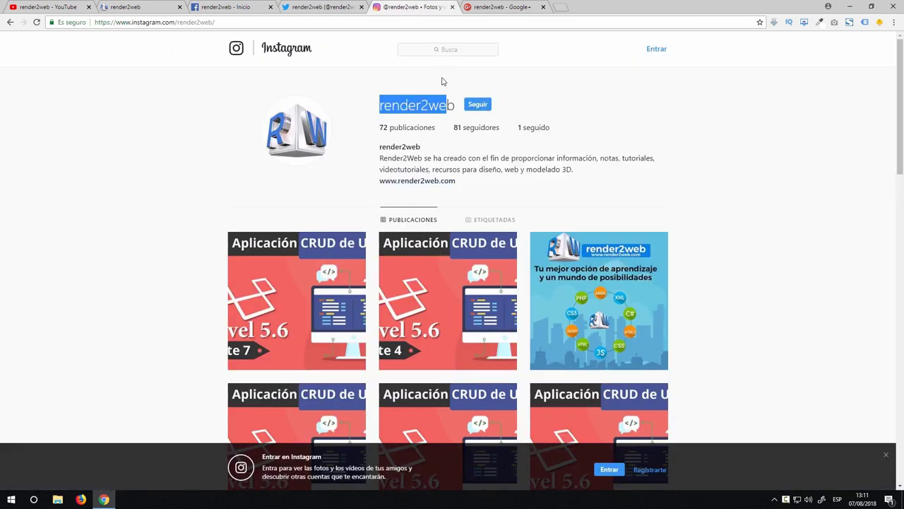
pyautogui.click(501, 8)
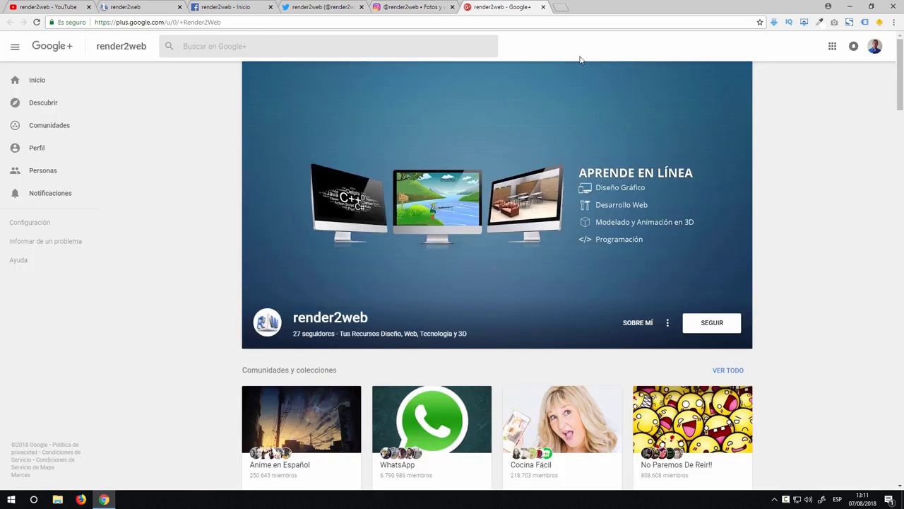